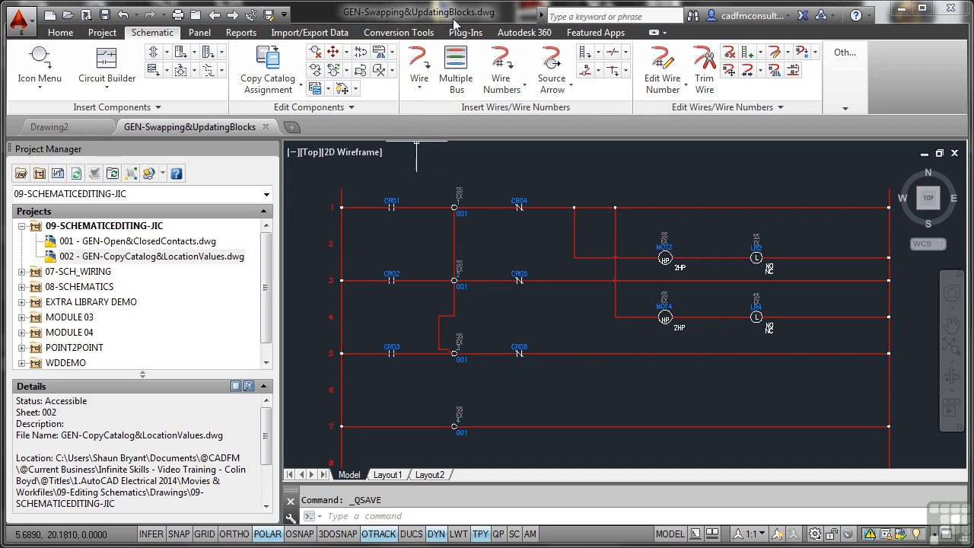
Add the active drawing to the 09-SCHEMATICEDITING-JIC project and apply the project default values to its drawing settings
left_click(110, 228)
right_click(110, 229)
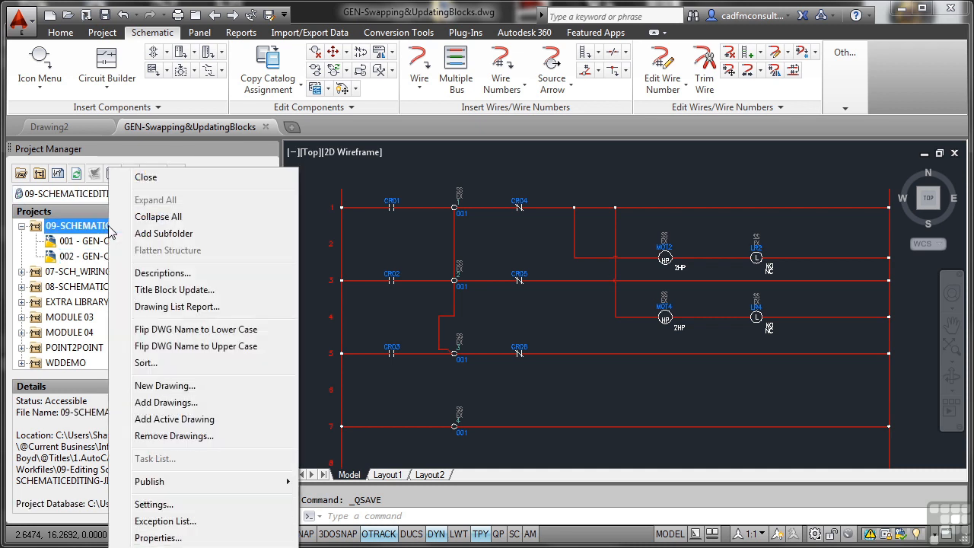
left_click(174, 419)
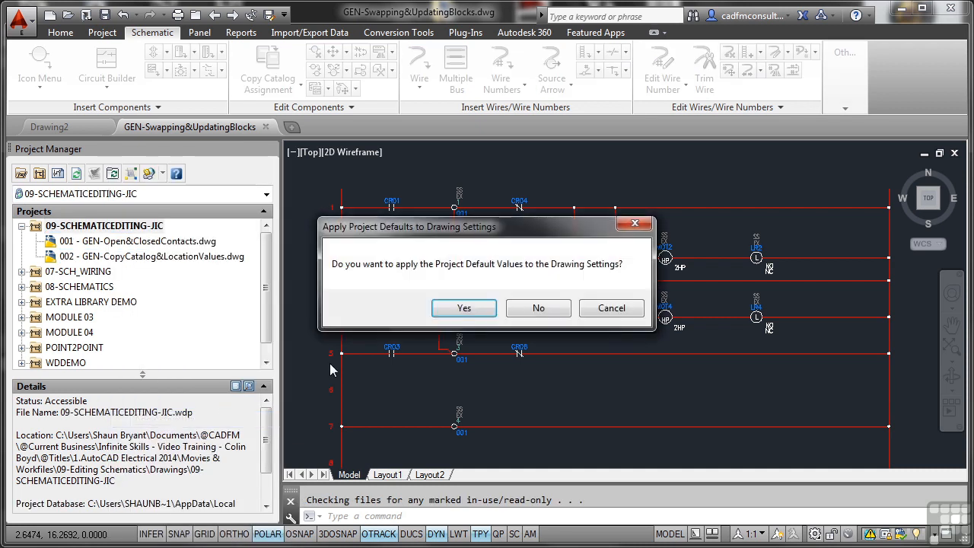
left_click(464, 307)
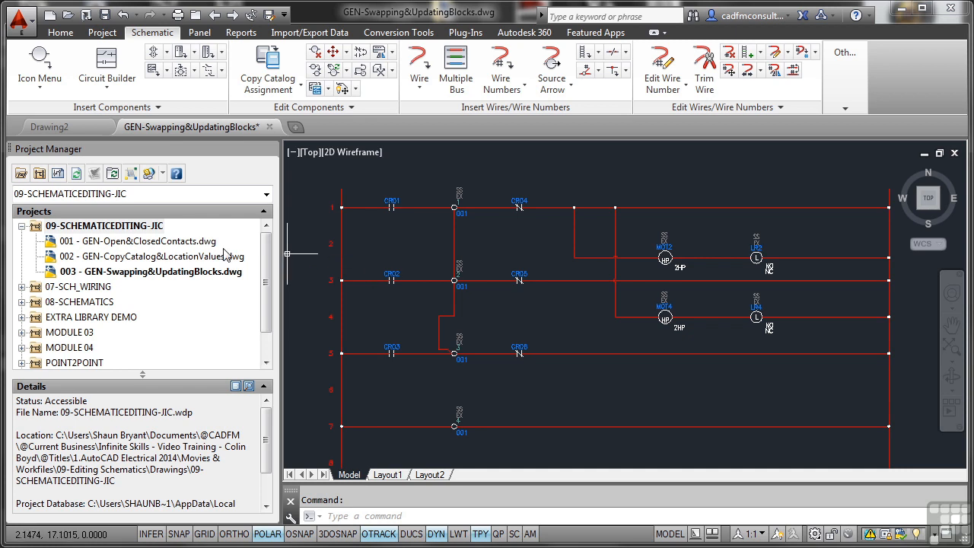
Remove the jic125 and jic125\1- paths from the schematic libraries in the 09-SCHEMATICEDITING-JIC project properties
left_click(95, 229)
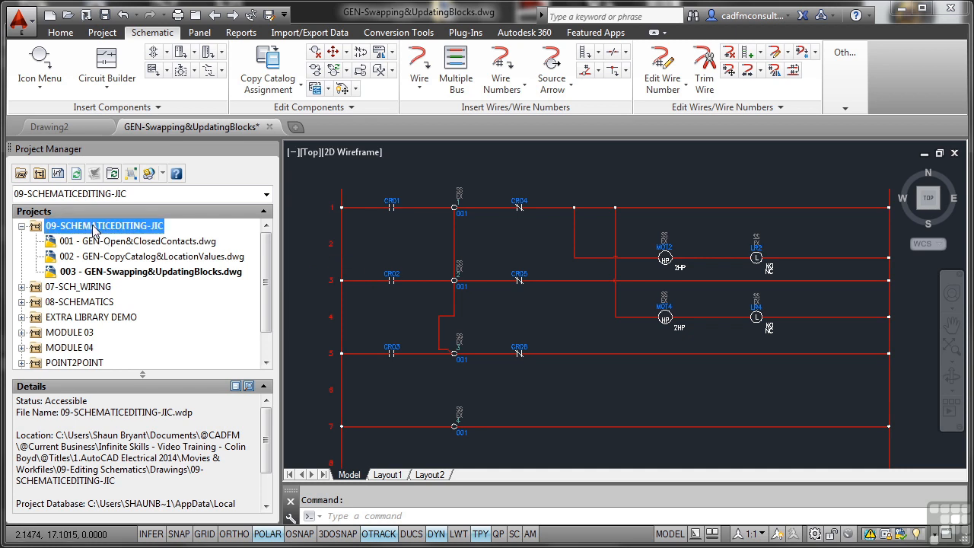
right_click(95, 228)
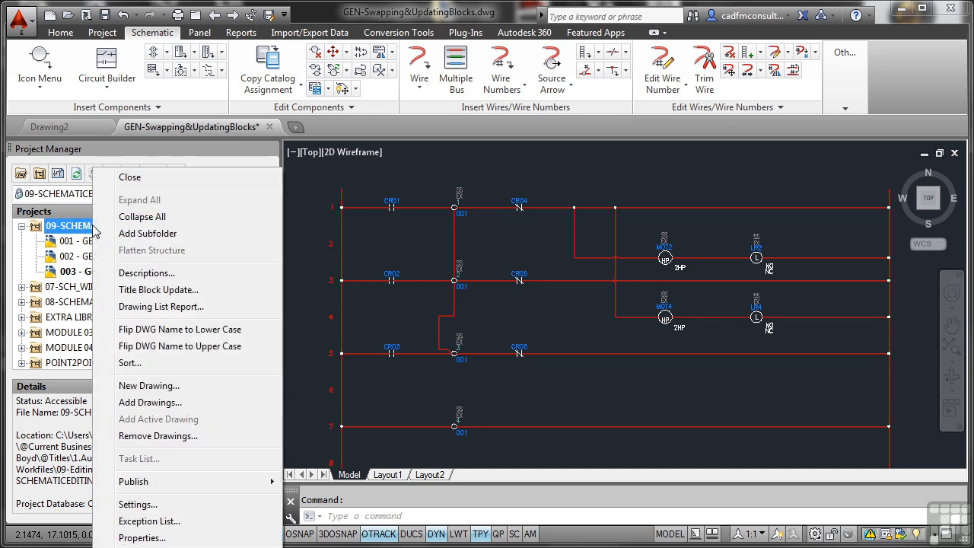
left_click(142, 538)
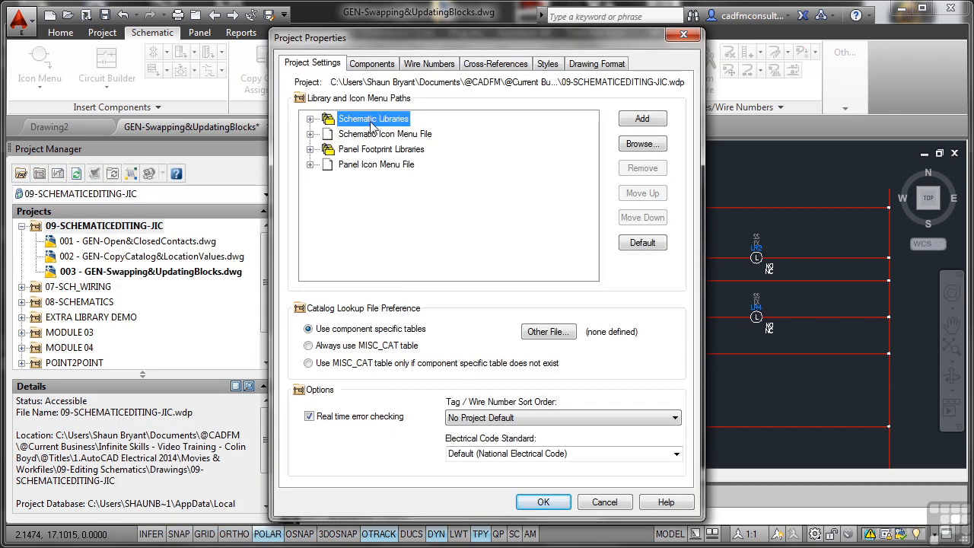
left_click(309, 119)
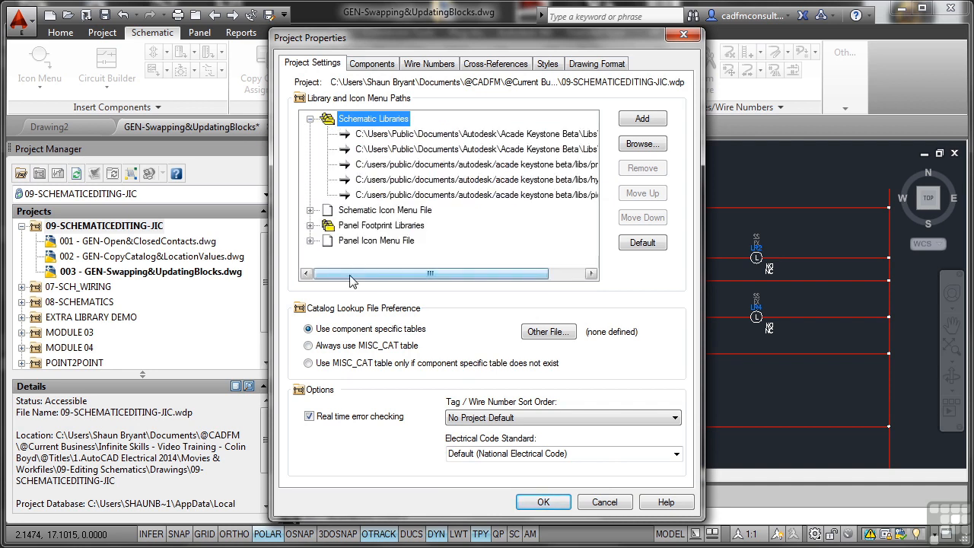
left_click_drag(351, 276, 388, 276)
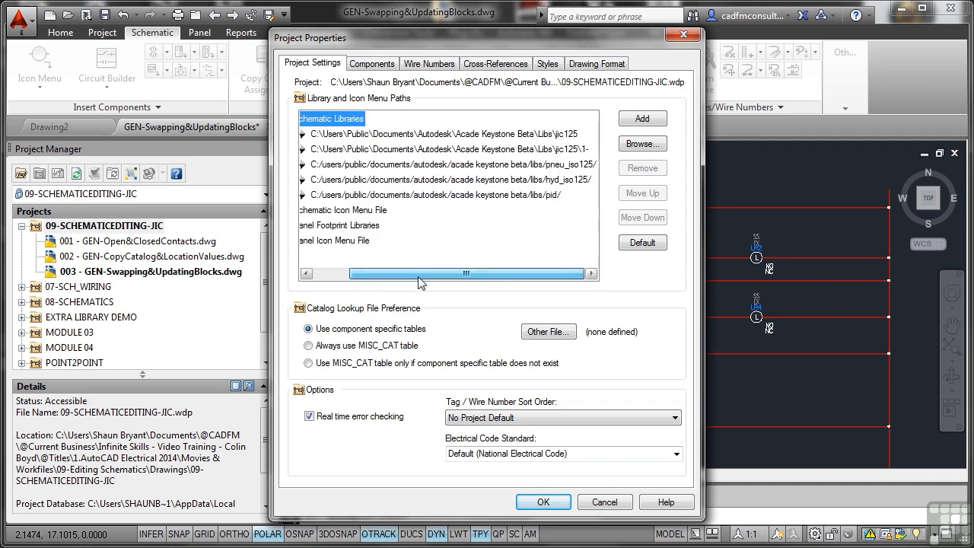
left_click(577, 134)
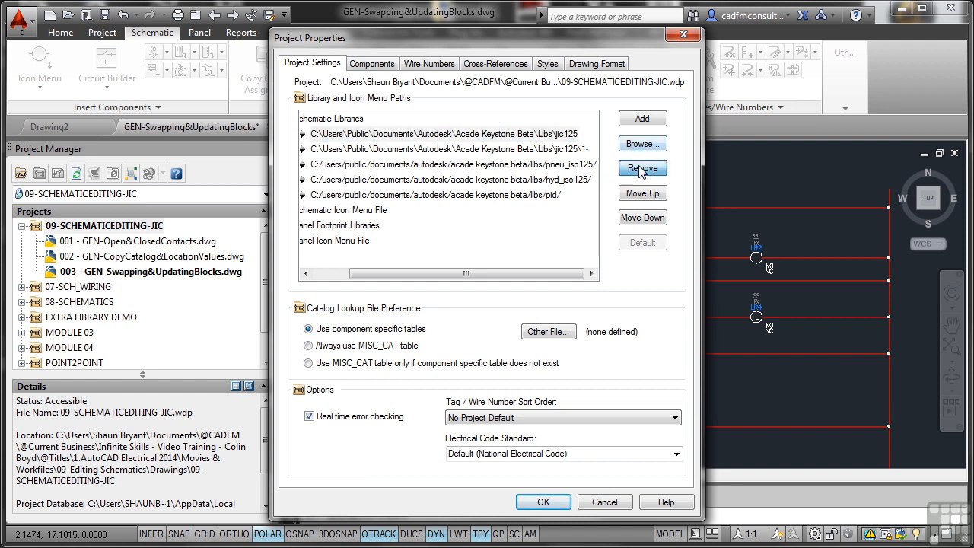
left_click(641, 168)
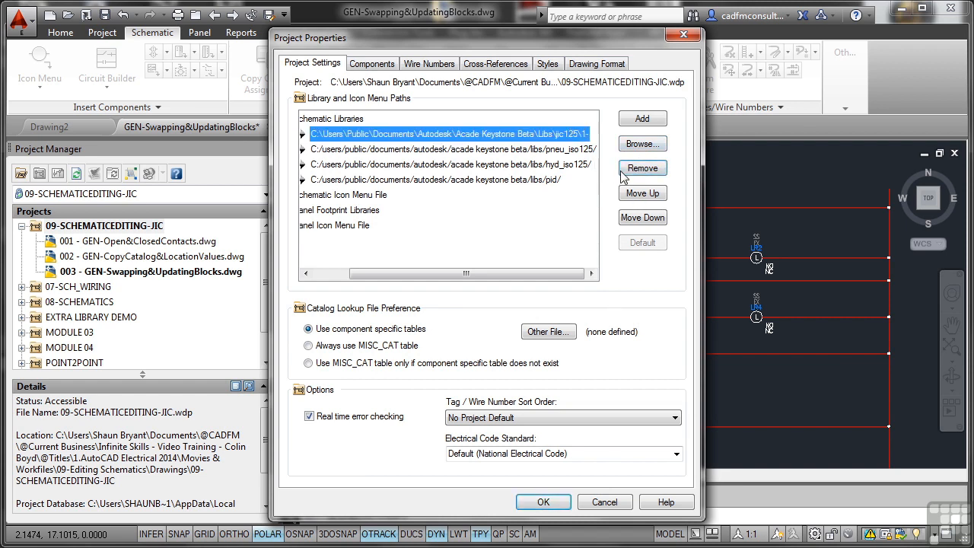
left_click(637, 168)
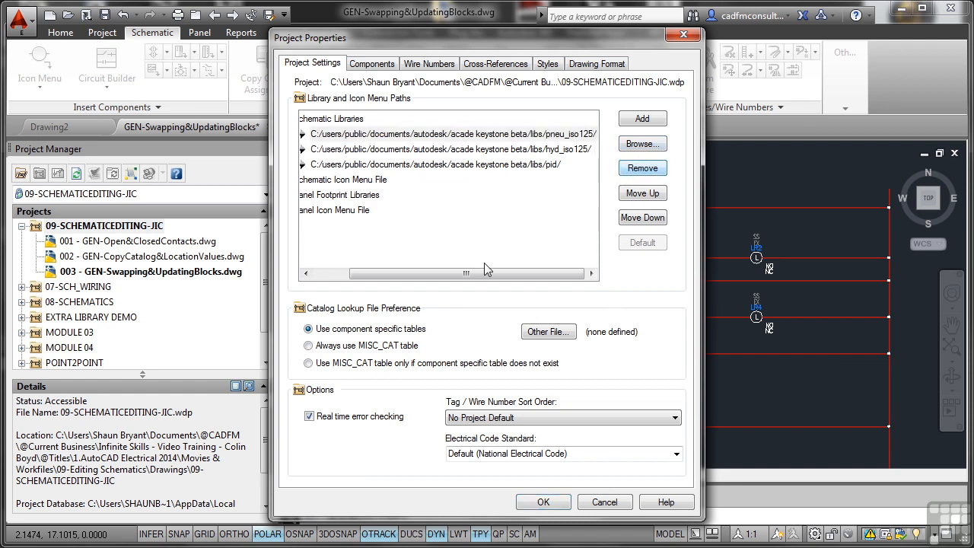
Add the Acade Keystone Beta\Libs\jic1 folder to the schematic libraries and move it to the first place among the paths
left_click_drag(486, 279, 432, 279)
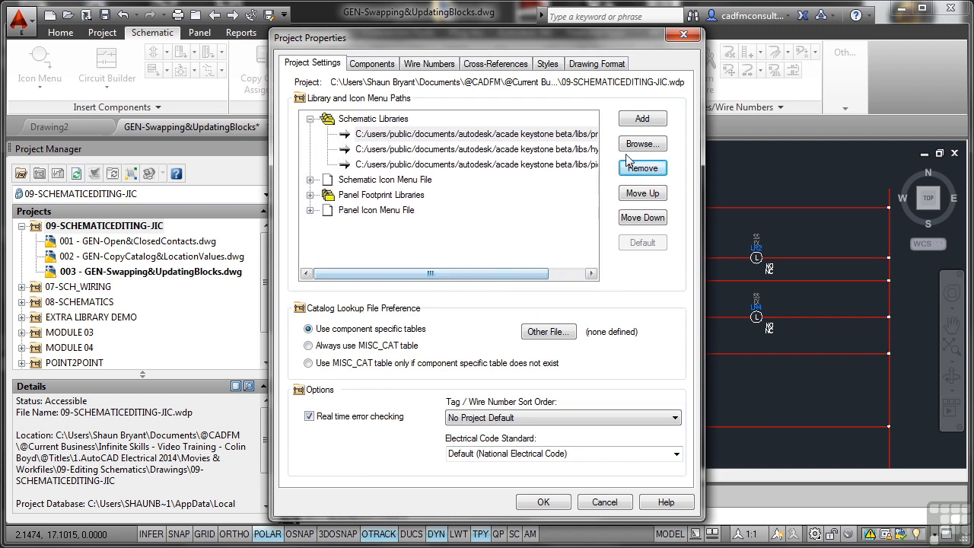
left_click(642, 119)
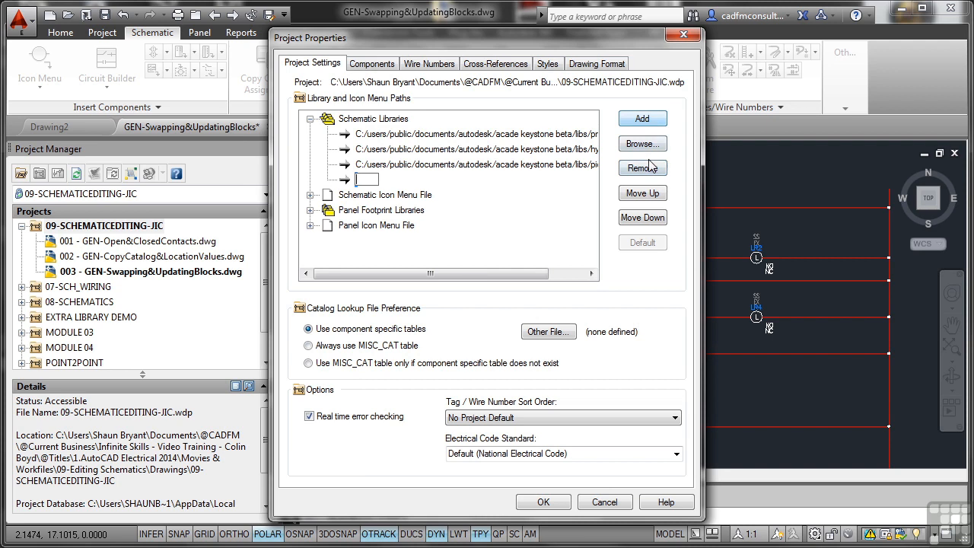
left_click(642, 144)
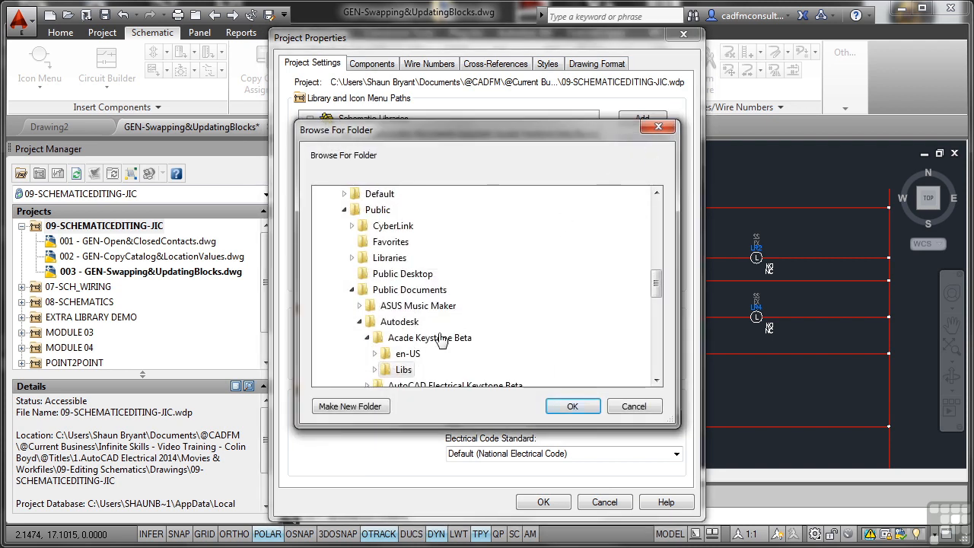
left_click(403, 371)
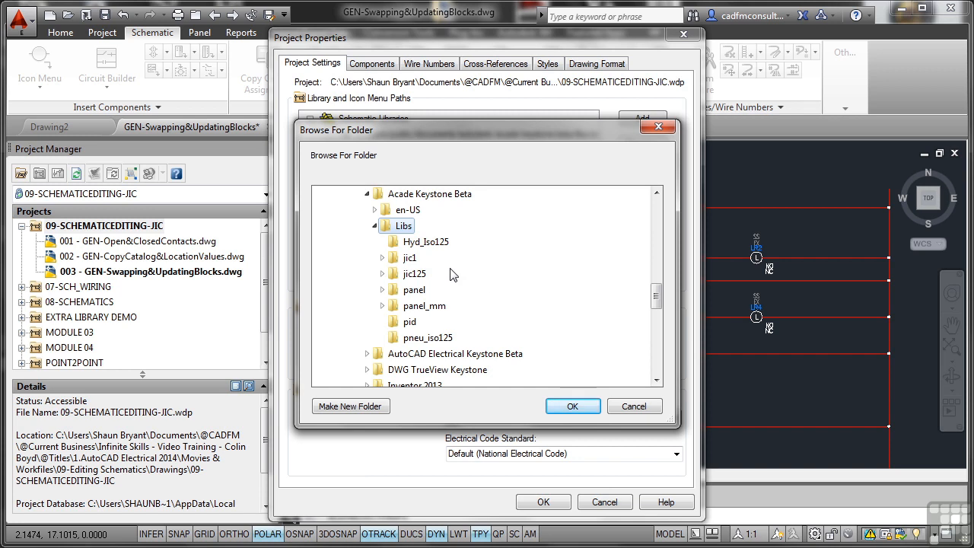
left_click(411, 258)
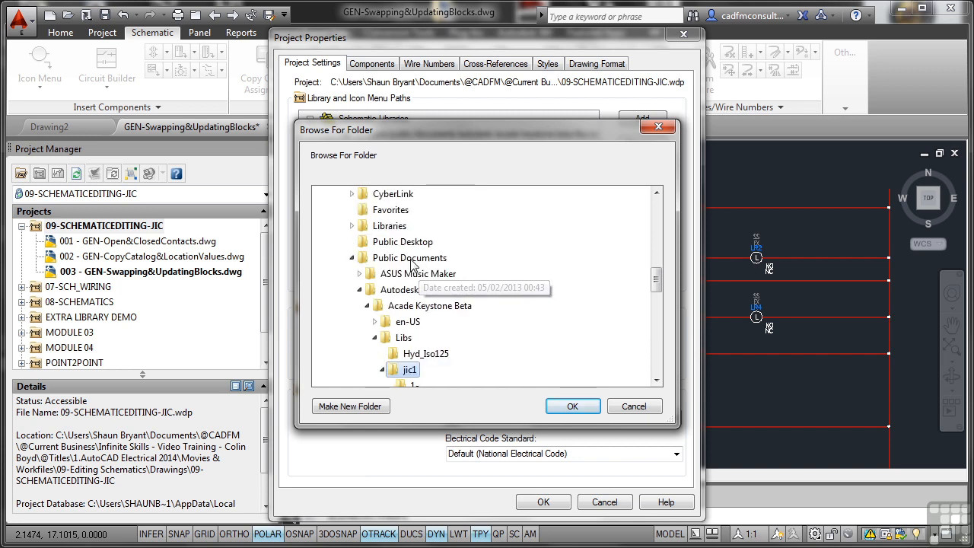
left_click(573, 407)
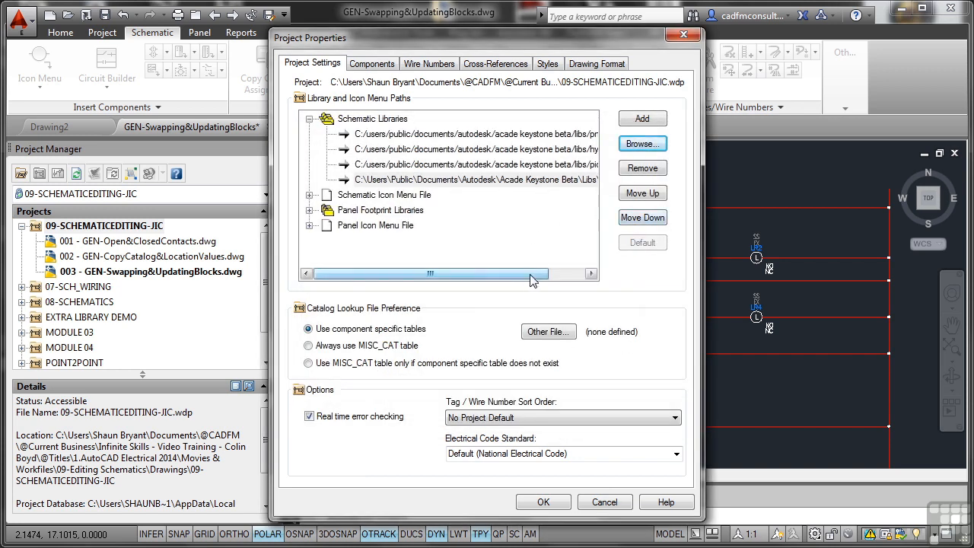
left_click_drag(529, 280, 565, 280)
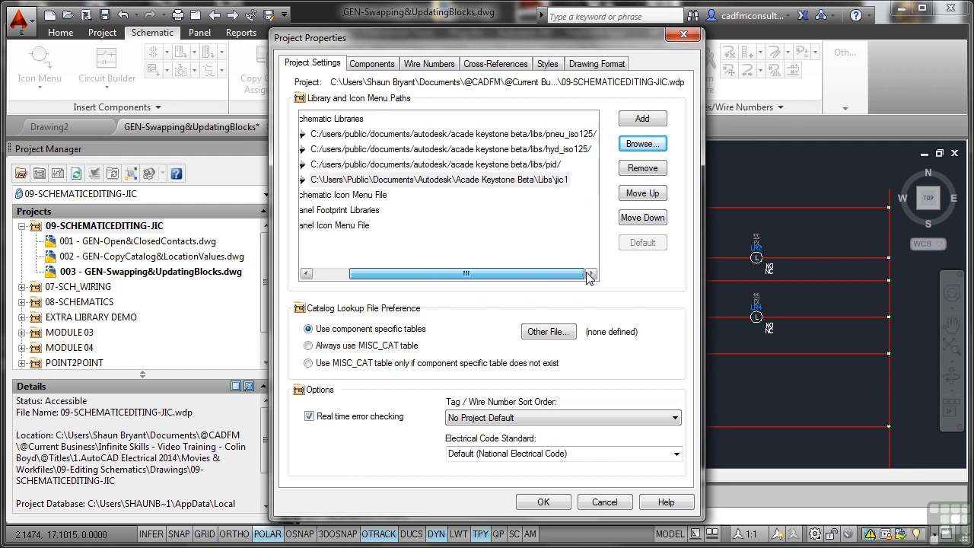
left_click(643, 194)
left_click(642, 194)
left_click(643, 194)
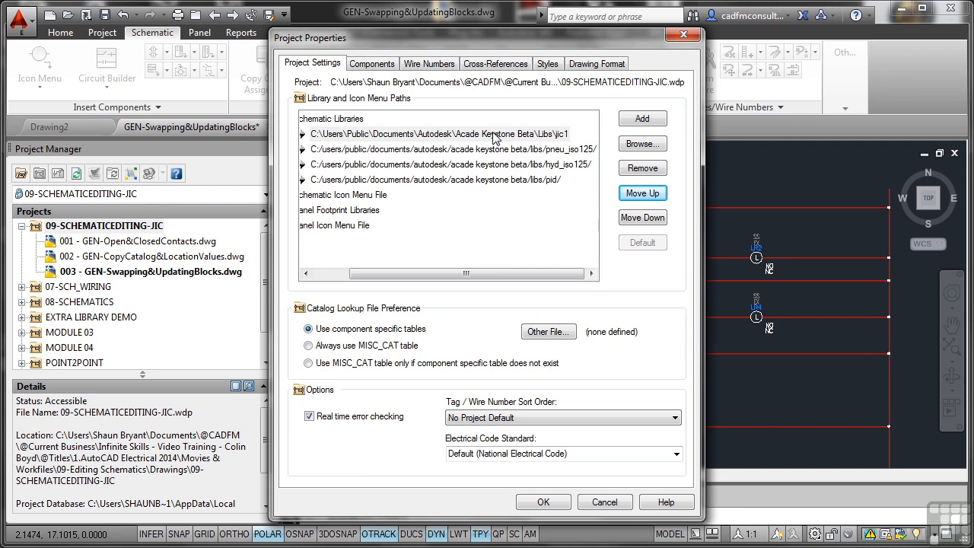
Add the jic1\1- subfolder as a schematic library path directly below jic1 and accept the project properties
left_click(643, 144)
double_click(430, 369)
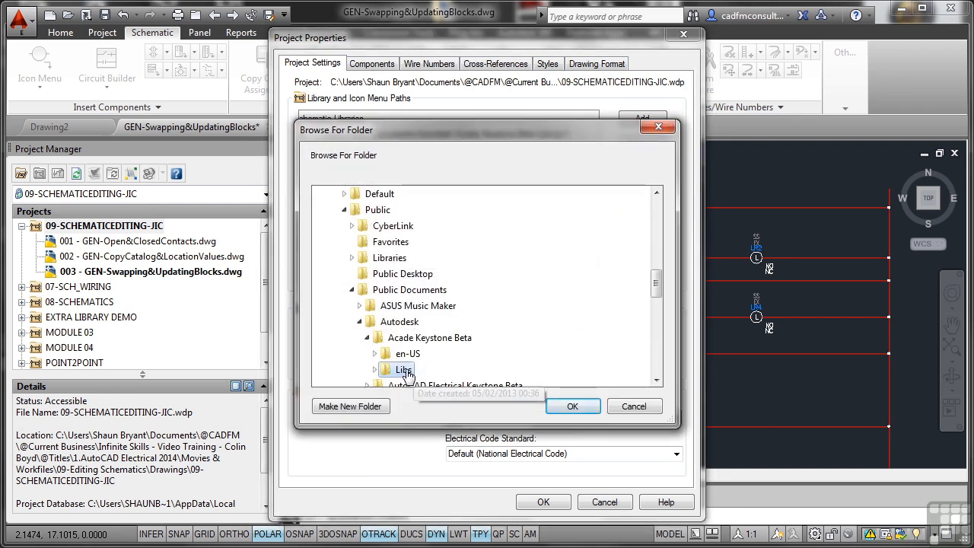
left_click_drag(656, 272, 658, 294)
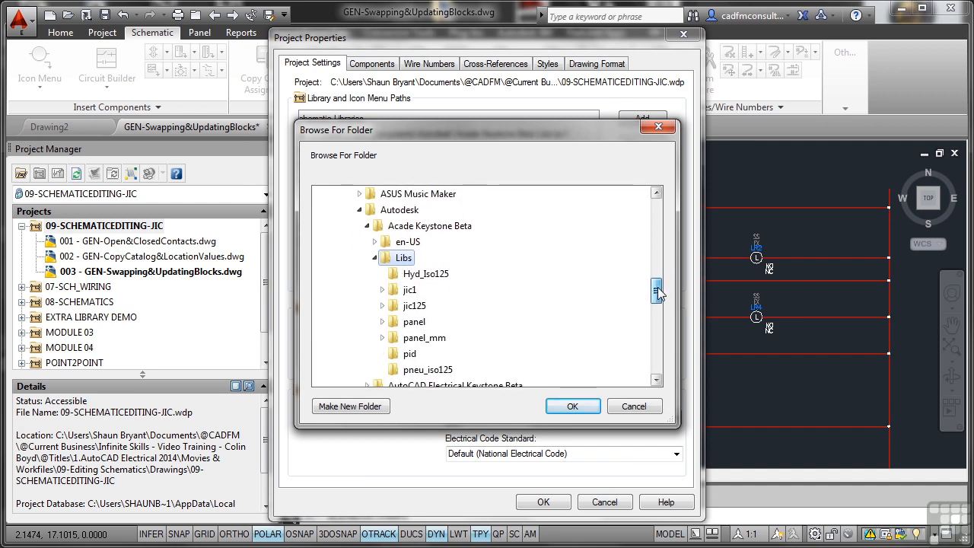
double_click(407, 293)
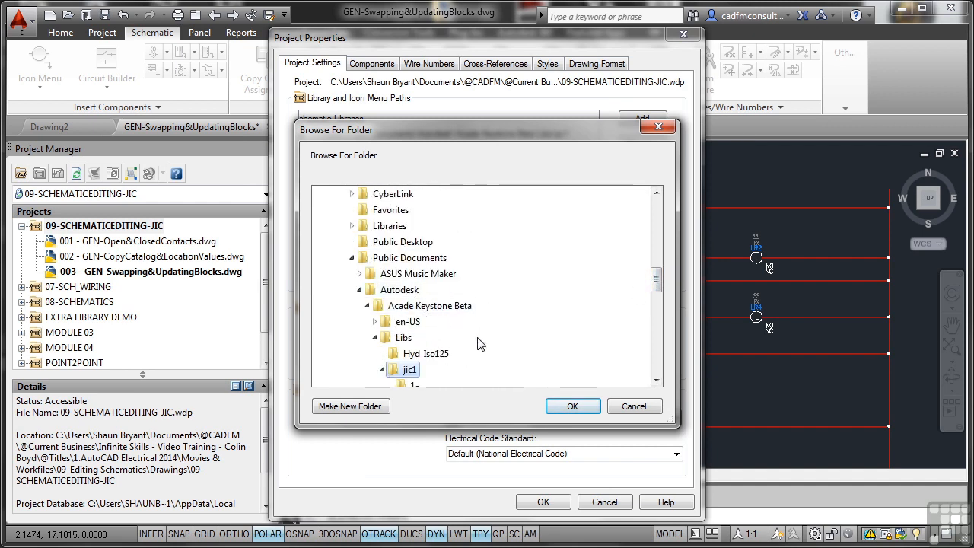
scroll(478, 344, "down", 1)
left_click(414, 337)
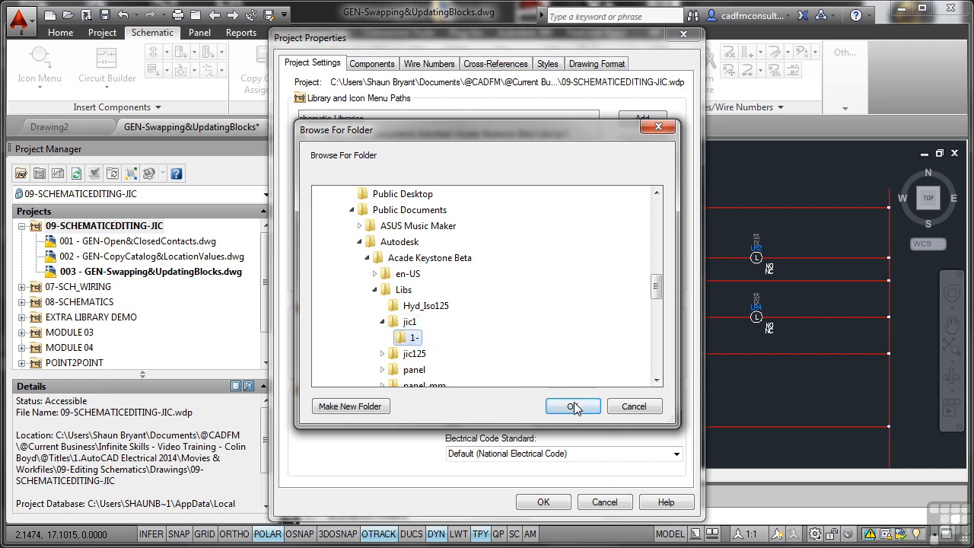
left_click(574, 406)
left_click(642, 193)
left_click(641, 193)
left_click(641, 193)
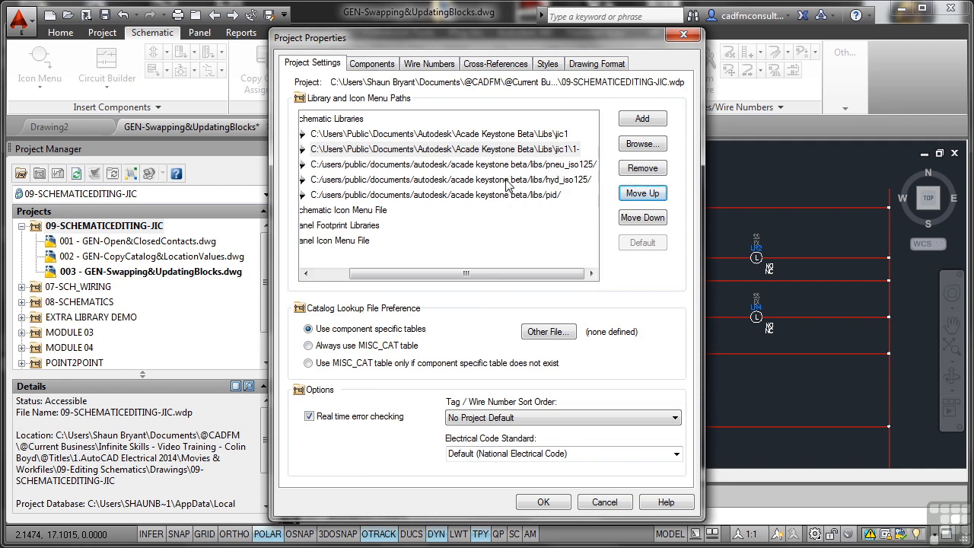
left_click(552, 504)
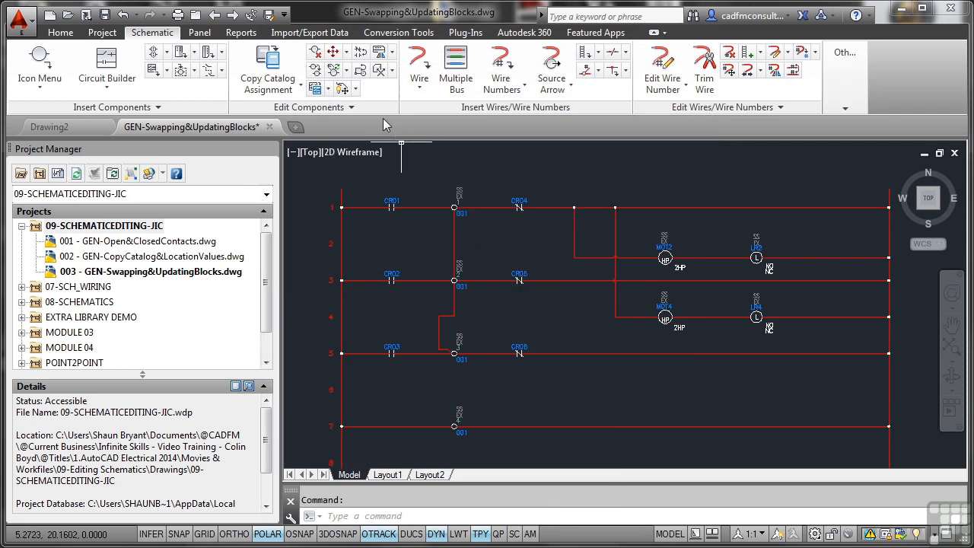
Run a Library Swap on the active drawing, substituting new versions for all blocks from the jic1 library
left_click(360, 73)
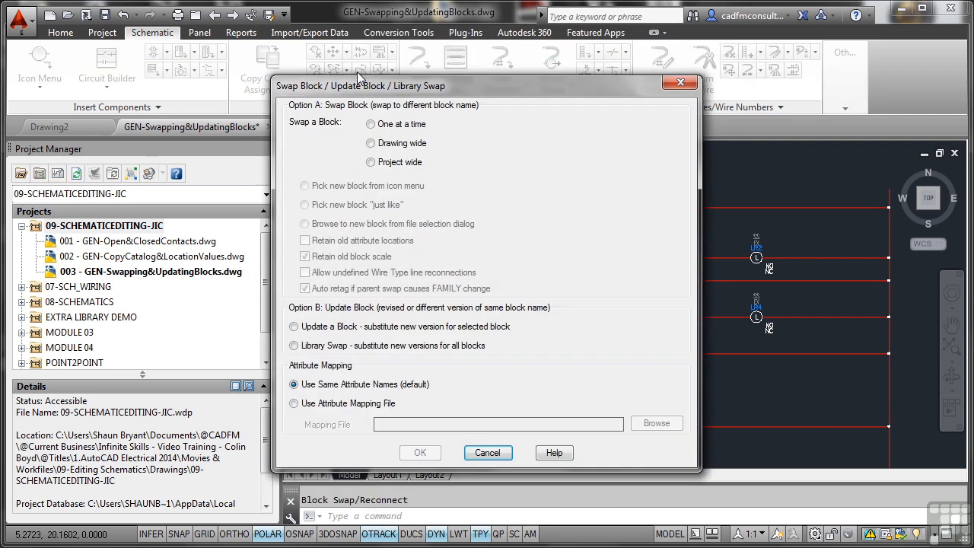
left_click(371, 144)
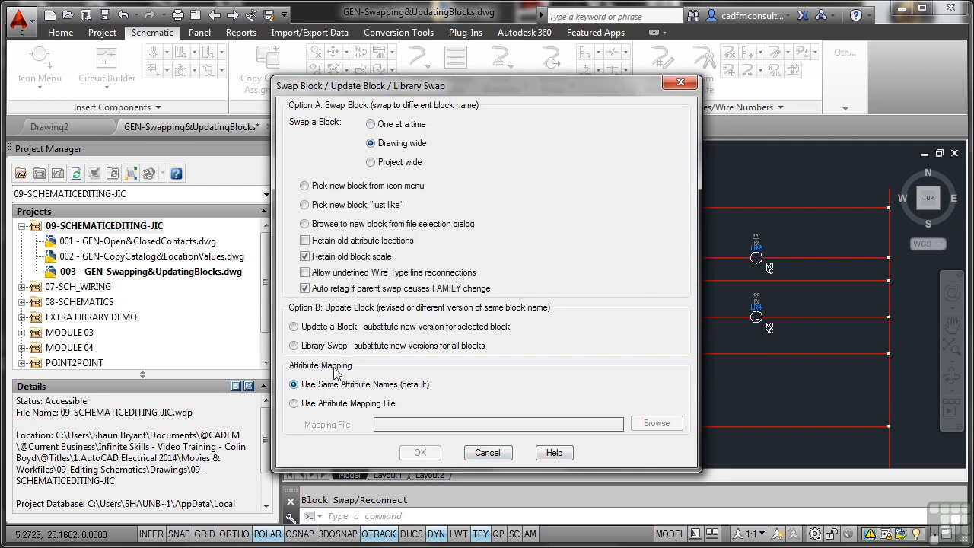
left_click(294, 346)
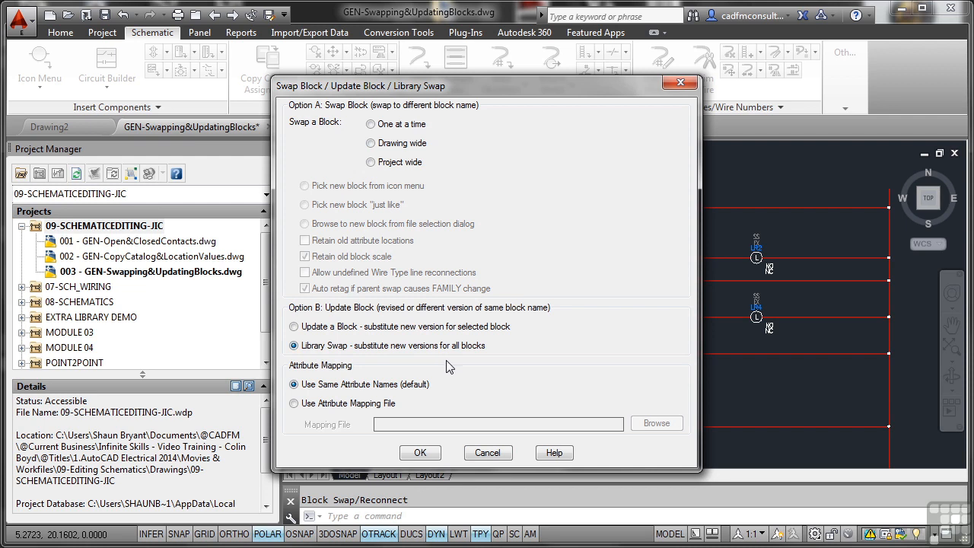
left_click(372, 143)
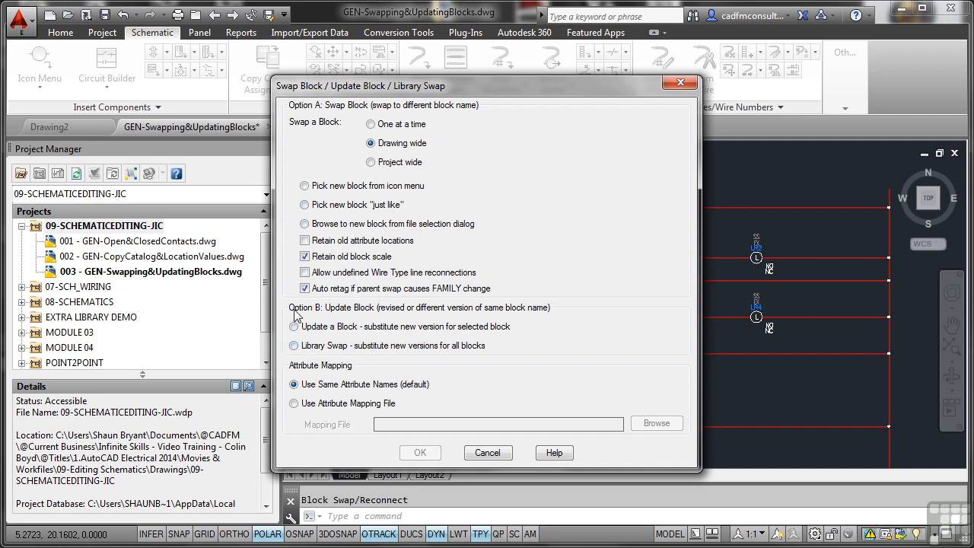
left_click(294, 346)
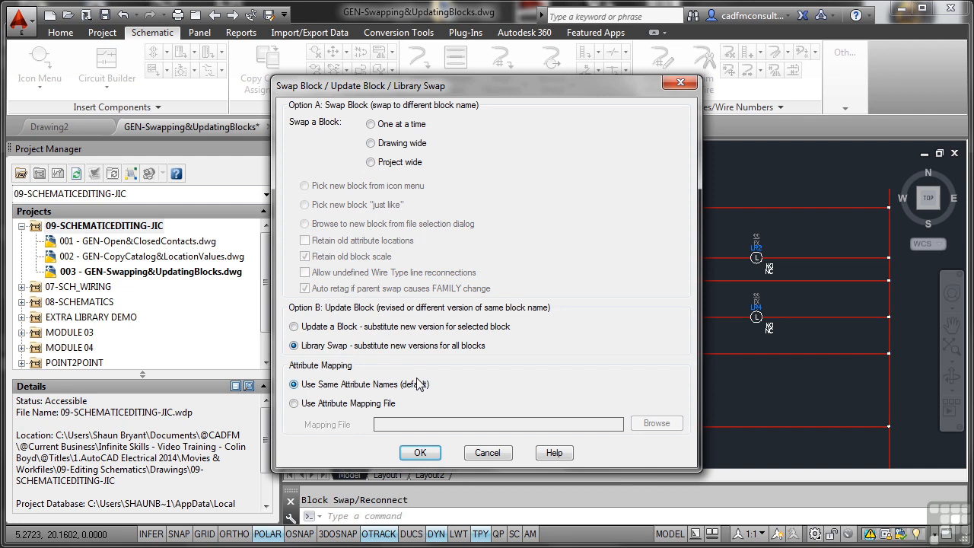
left_click(421, 452)
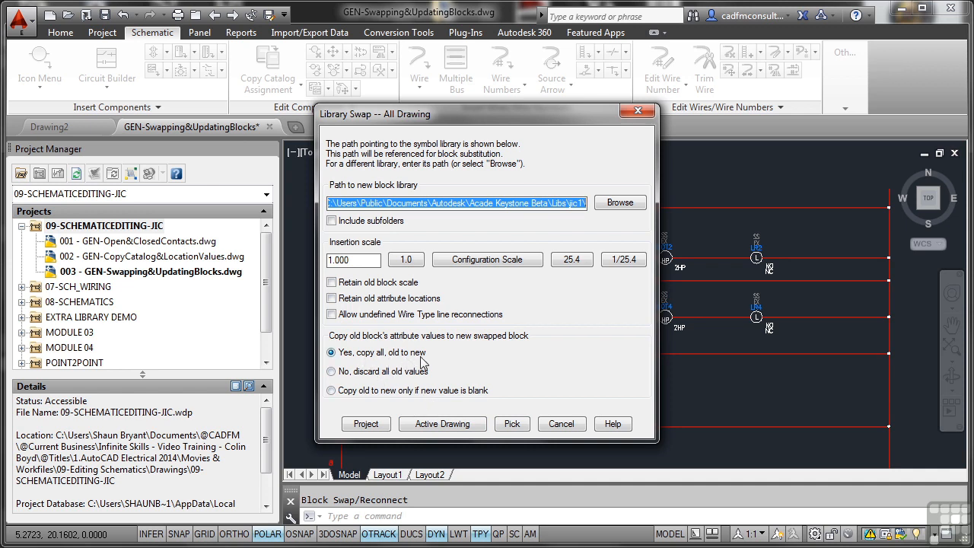
left_click(442, 426)
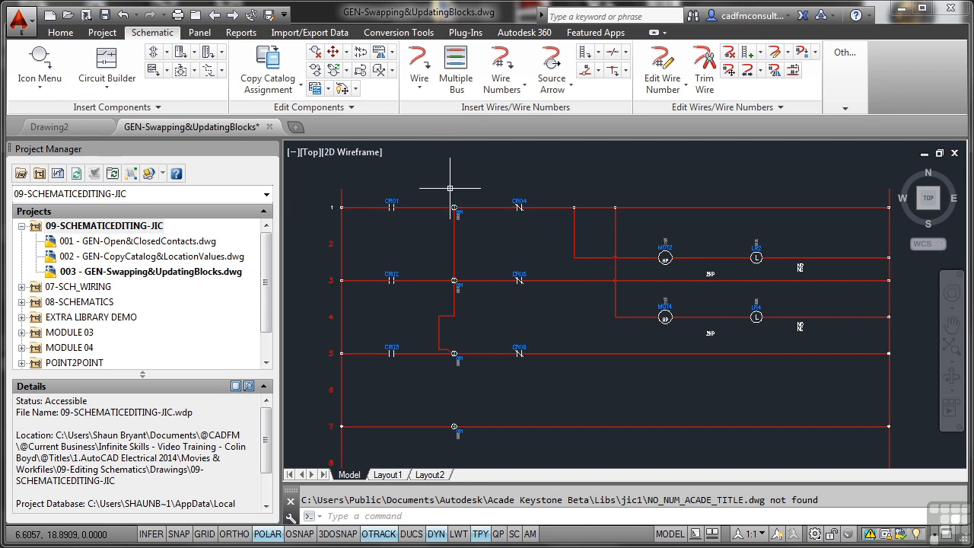
Run a Library Swap on the active drawing, substituting new versions for all blocks from the Acade Keystone Beta\Libs\jic125 library
left_click(361, 70)
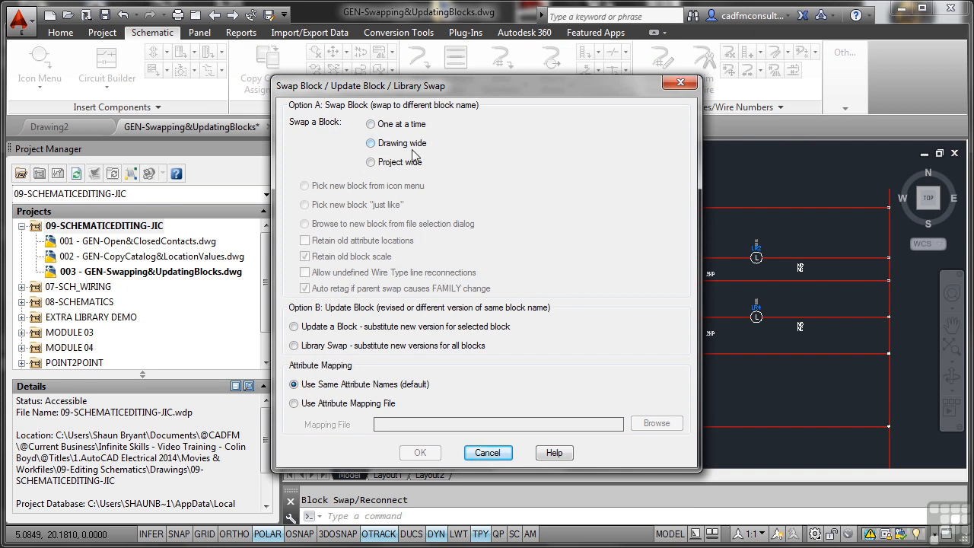
left_click(373, 145)
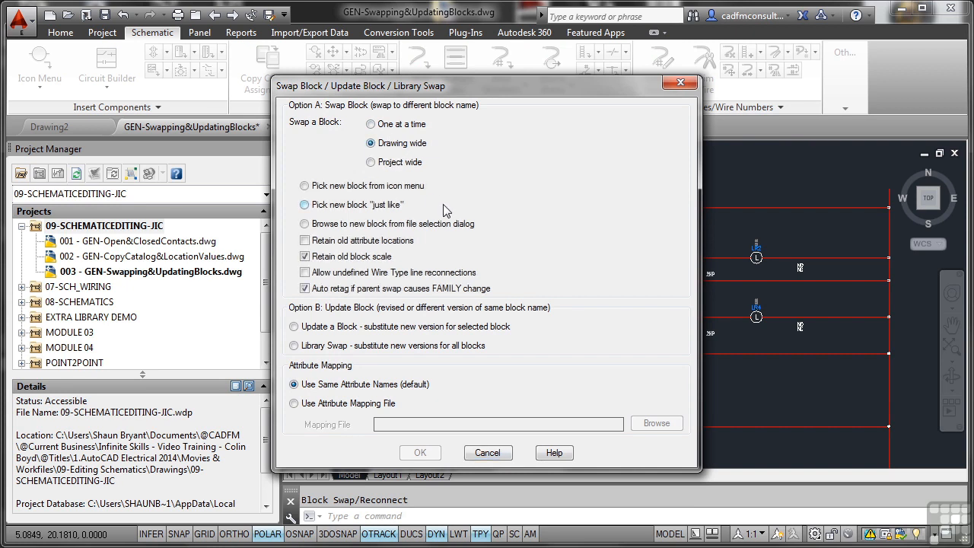
left_click(293, 345)
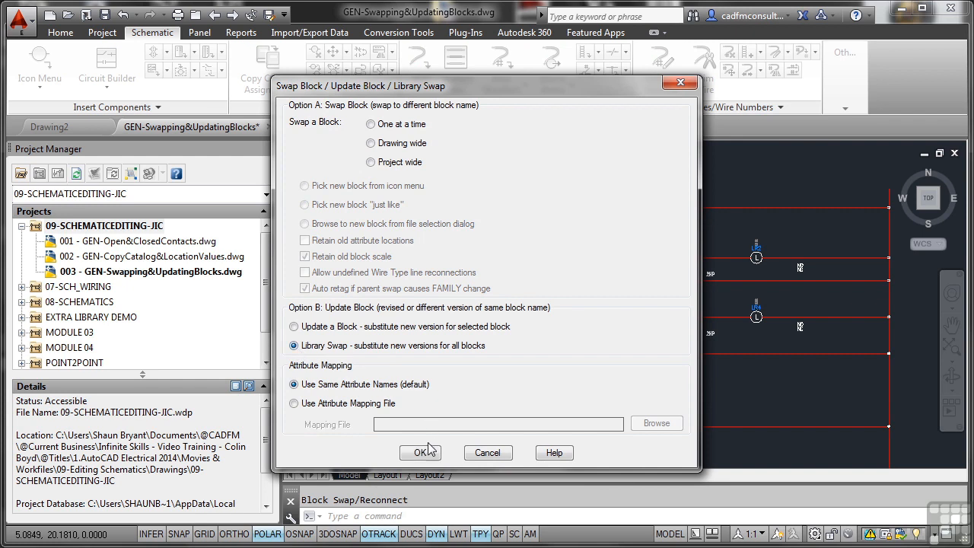
left_click(421, 454)
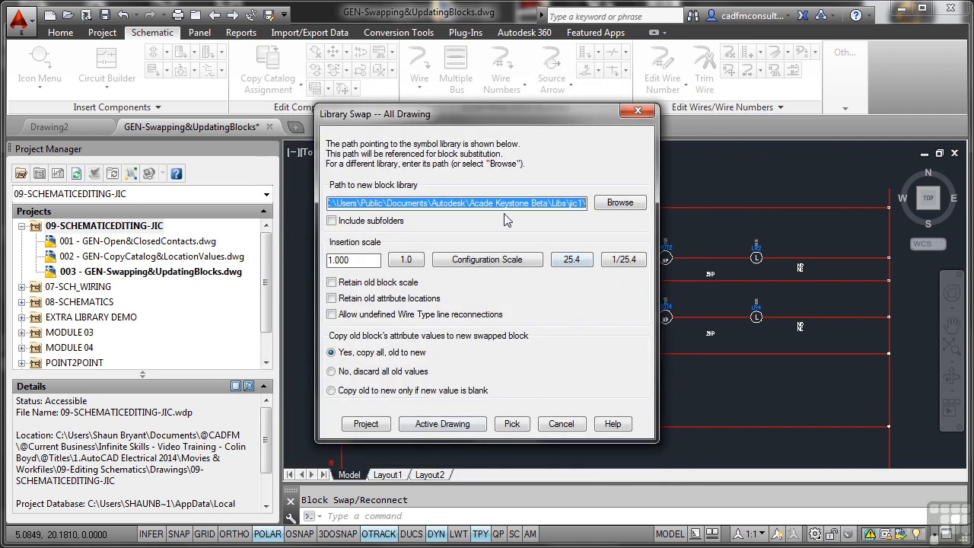
left_click(620, 203)
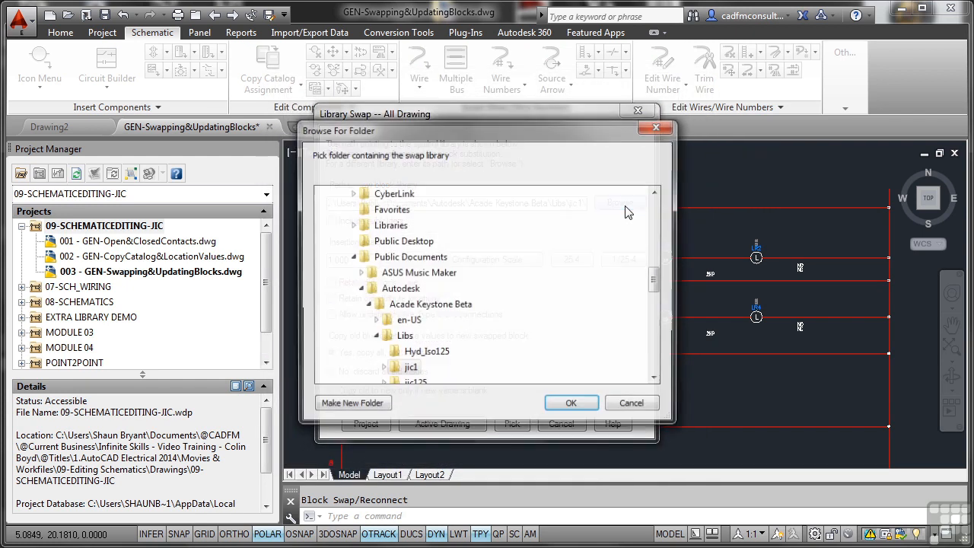
left_click_drag(655, 282, 656, 293)
left_click(414, 306)
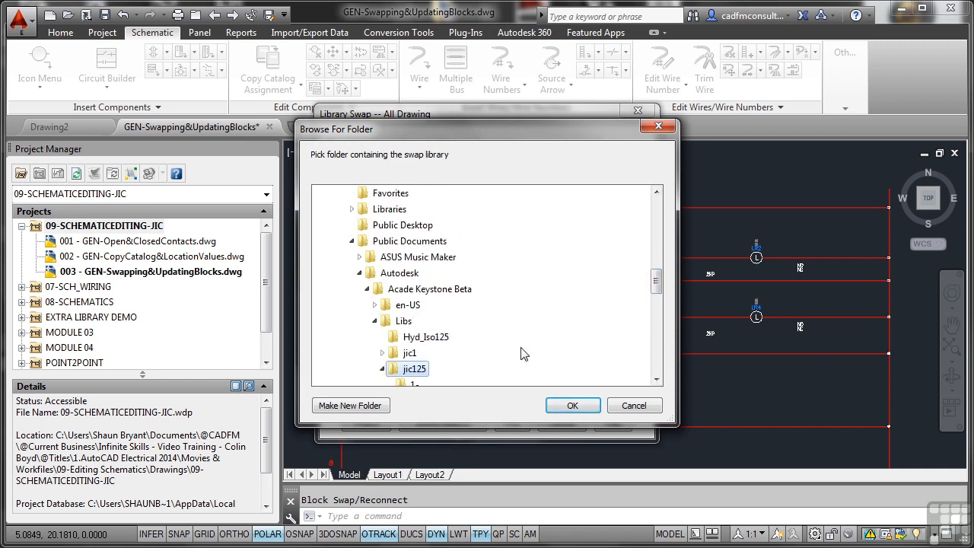
left_click(559, 403)
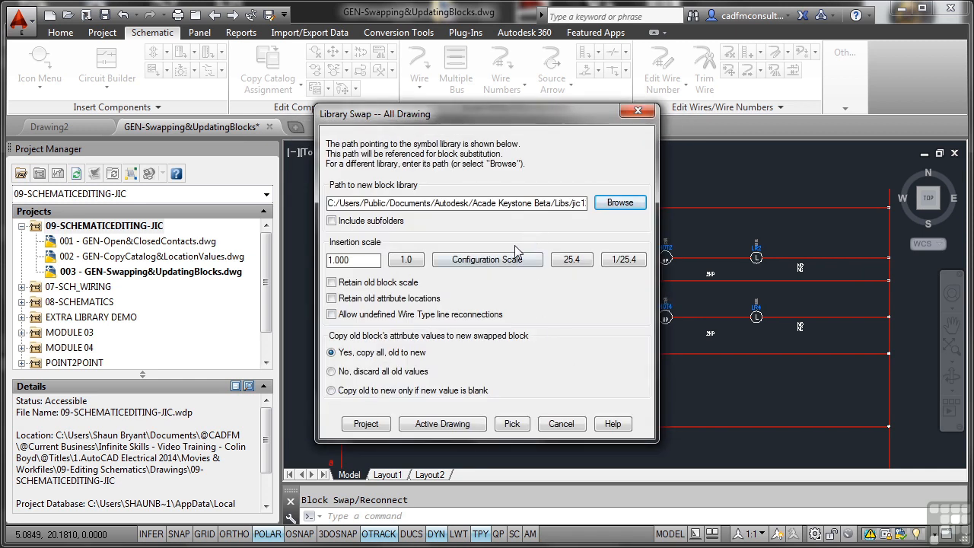
left_click(442, 429)
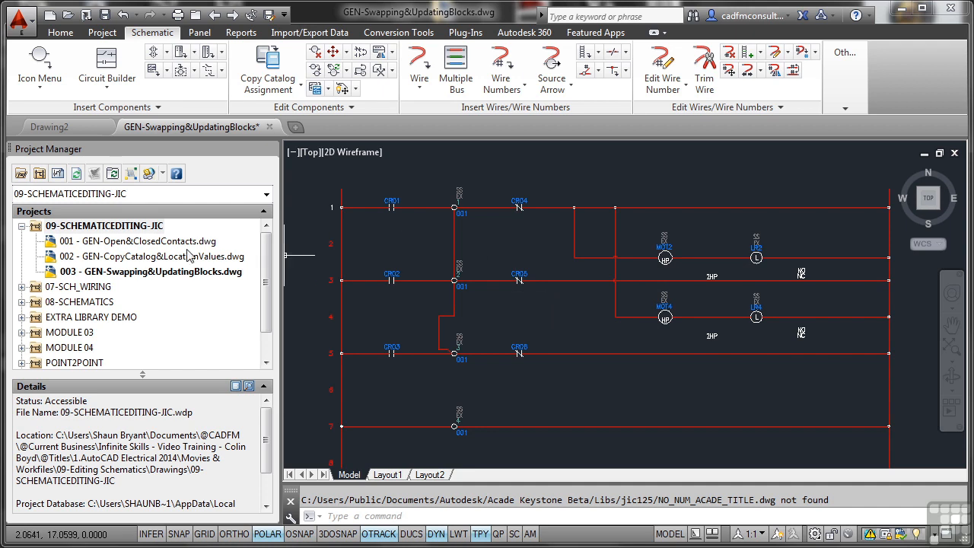
Remove the jic1 and jic1\1- paths from the schematic libraries in the 09-SCHEMATICEDITING-JIC project properties
right_click(118, 228)
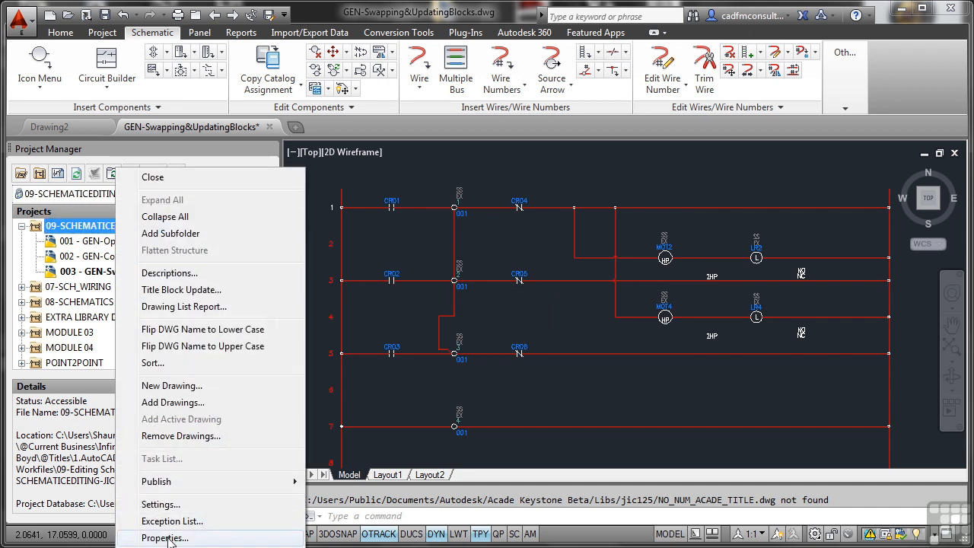
left_click(165, 538)
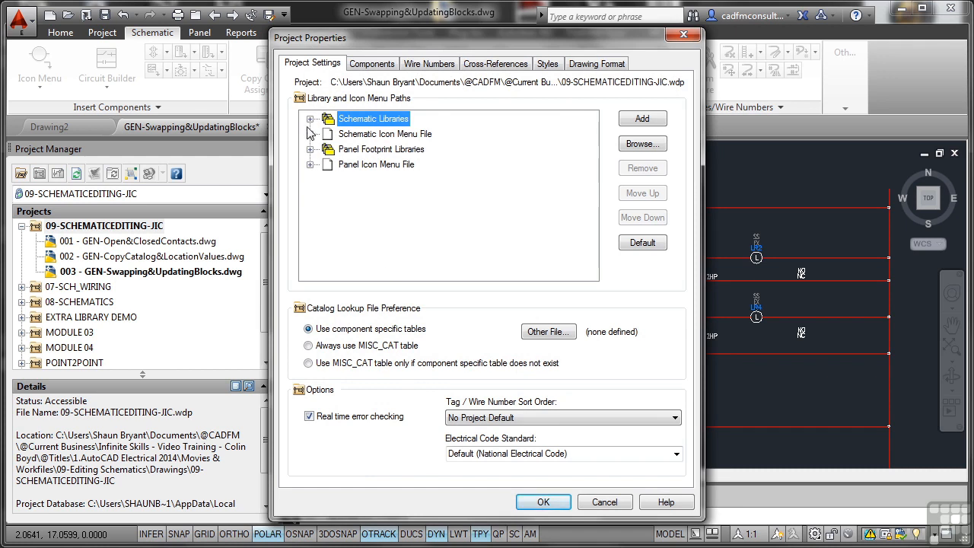
left_click(309, 119)
left_click_drag(361, 274, 475, 281)
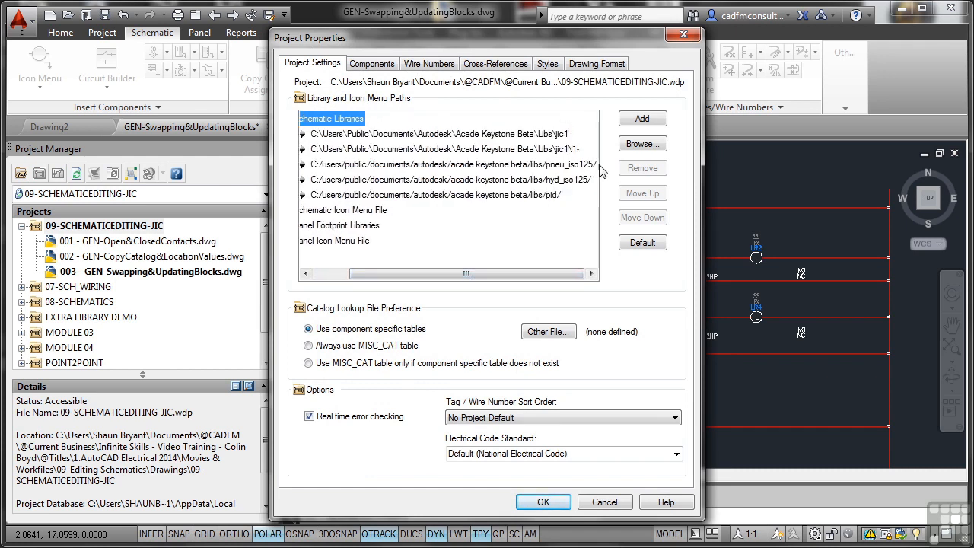
left_click(519, 134)
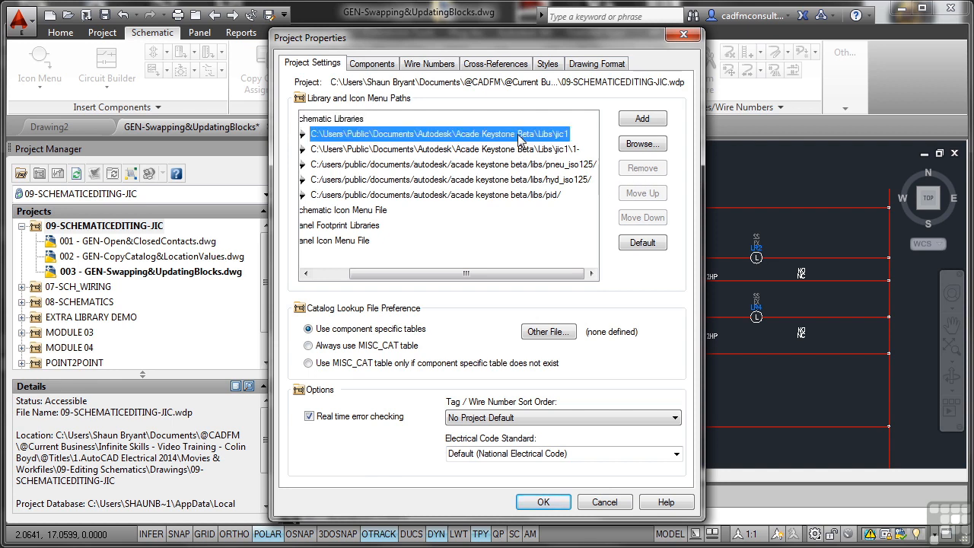
left_click(643, 169)
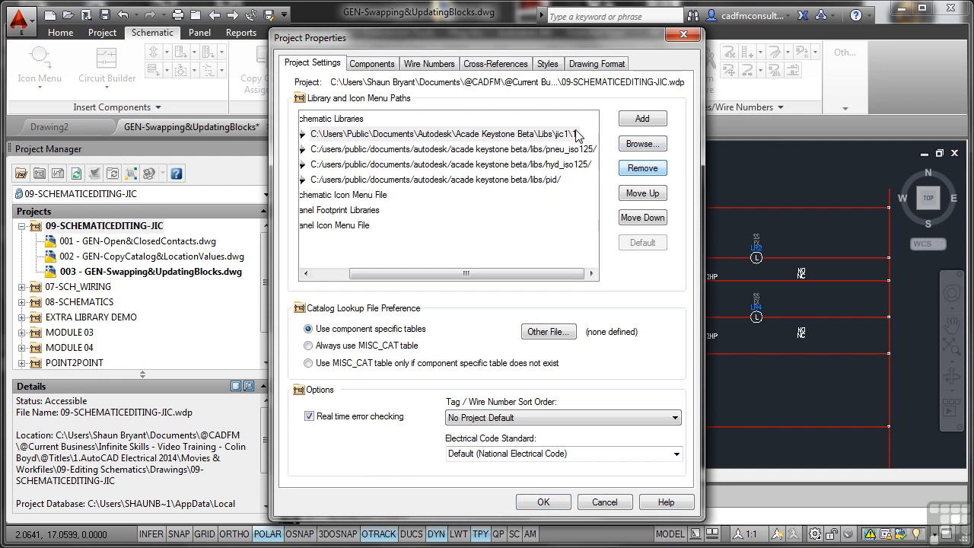
left_click(576, 139)
left_click(640, 168)
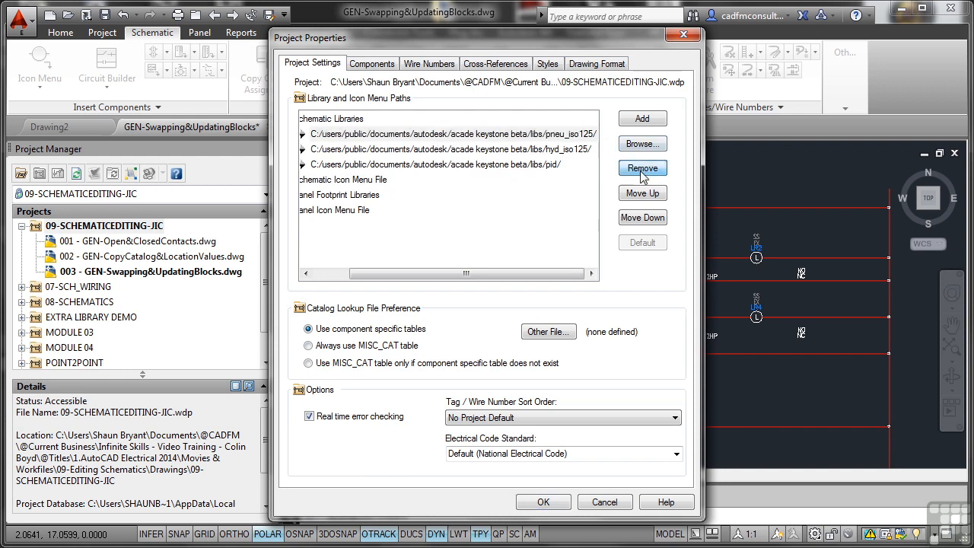
Add the Acade Keystone Beta\Libs\jic125 folder to the schematic libraries and move it to the first place among the paths
left_click(642, 120)
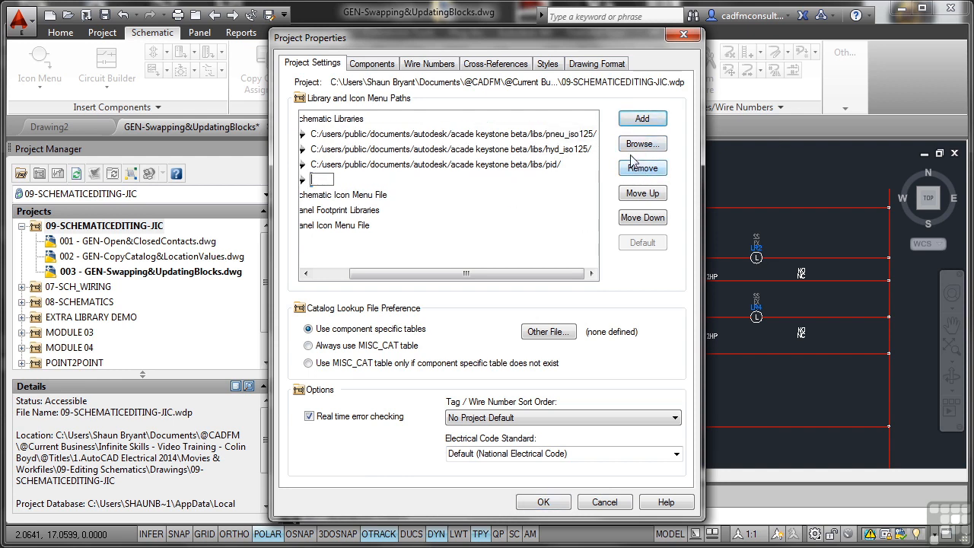
left_click(643, 143)
left_click(408, 371)
left_click_drag(656, 280, 658, 304)
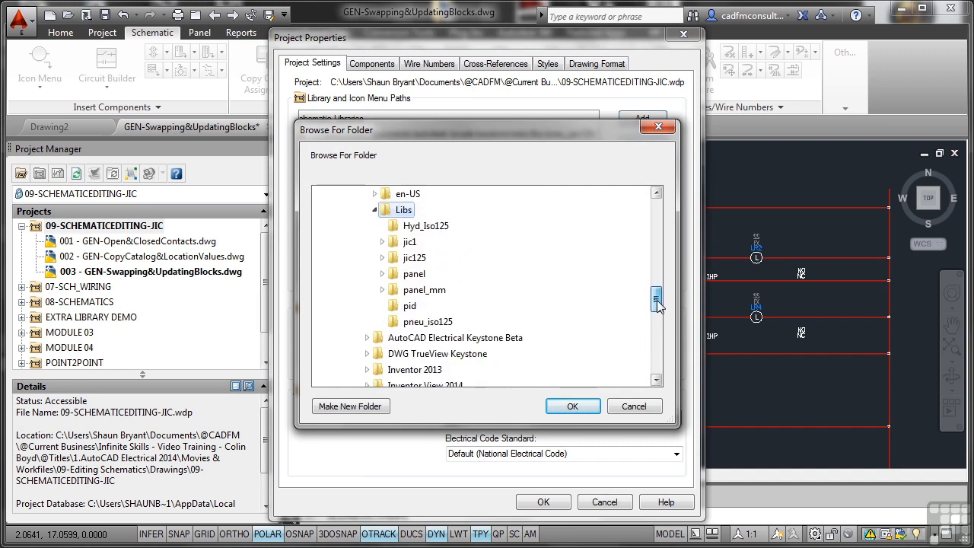
left_click(414, 257)
left_click(570, 407)
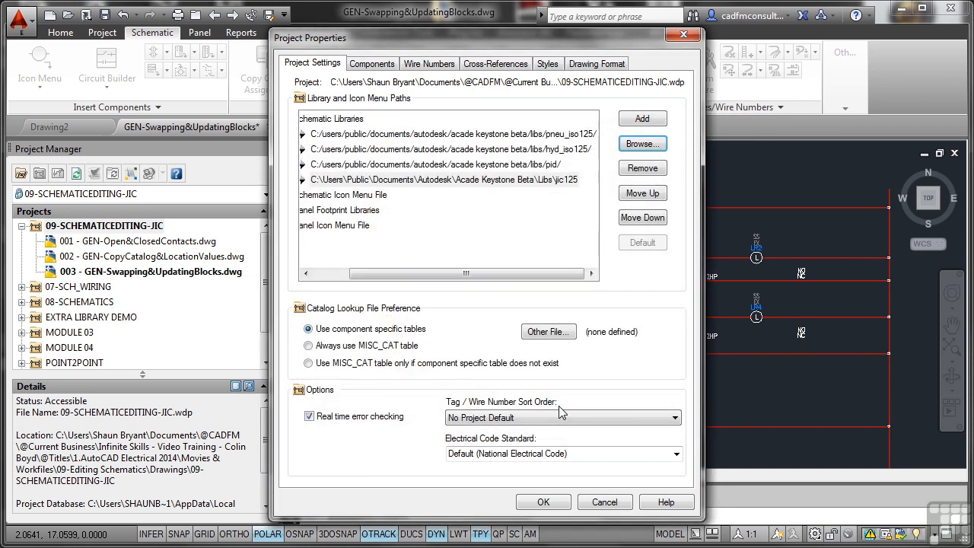
left_click(636, 195)
left_click(638, 195)
left_click(639, 196)
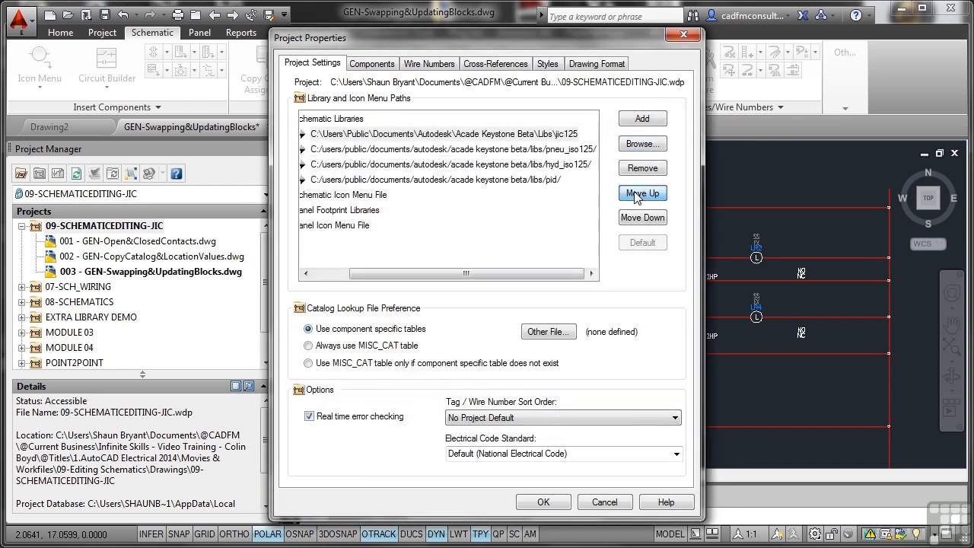
Add the jic125\1- subfolder as a schematic library path directly below jic125 and accept the project properties
left_click(642, 144)
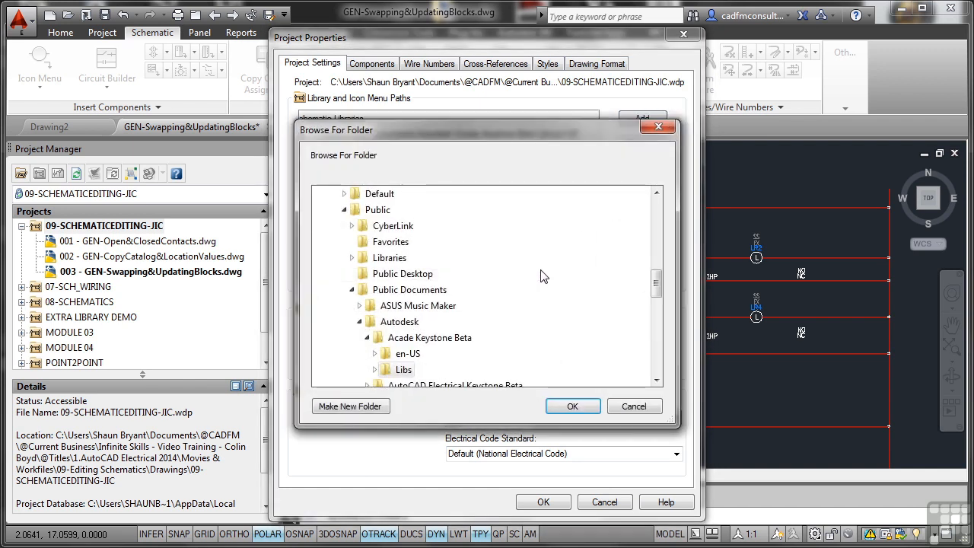
double_click(403, 369)
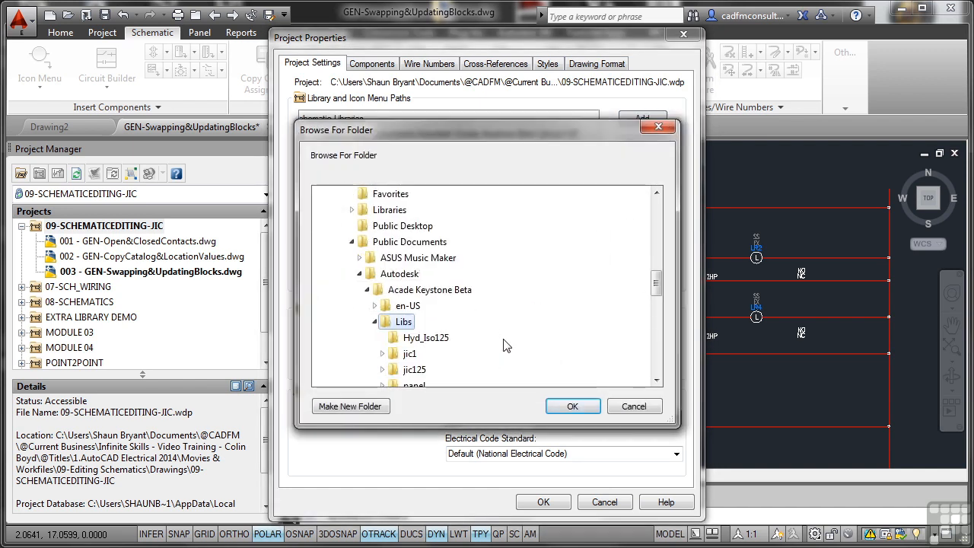
double_click(420, 323)
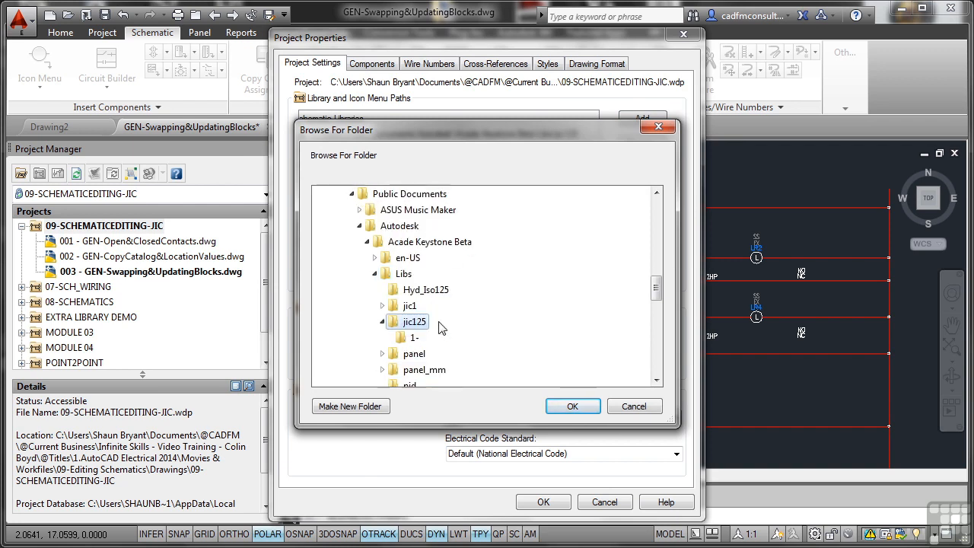
left_click(415, 338)
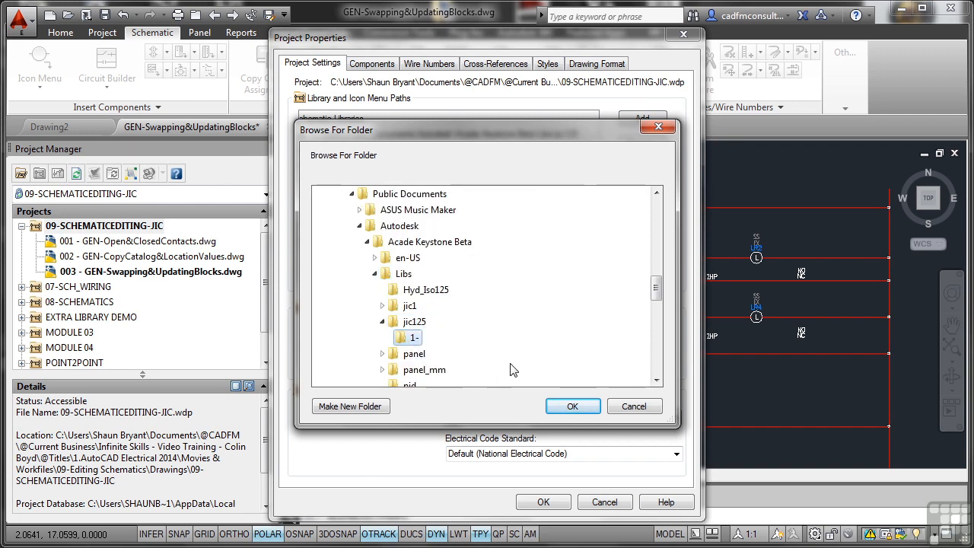
left_click(572, 406)
left_click(642, 193)
left_click(642, 193)
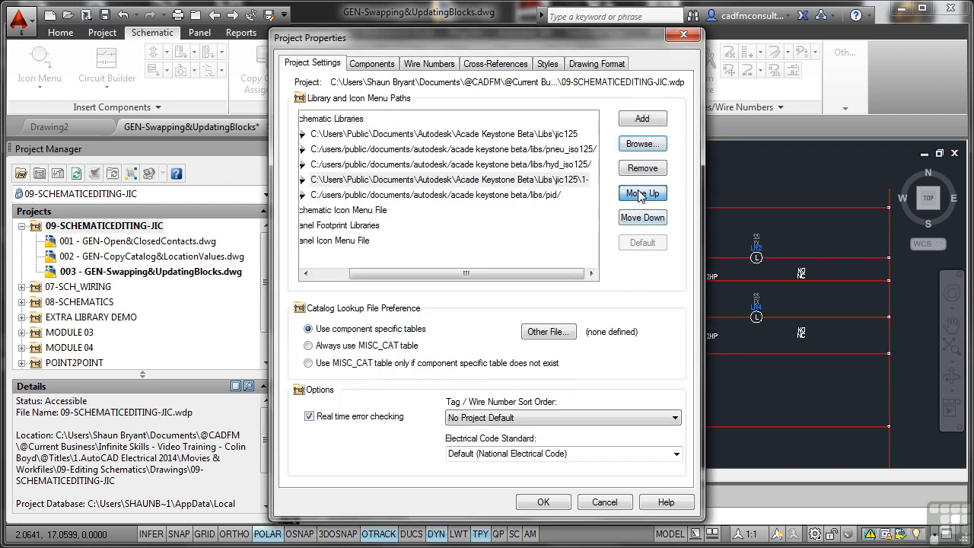
left_click(642, 193)
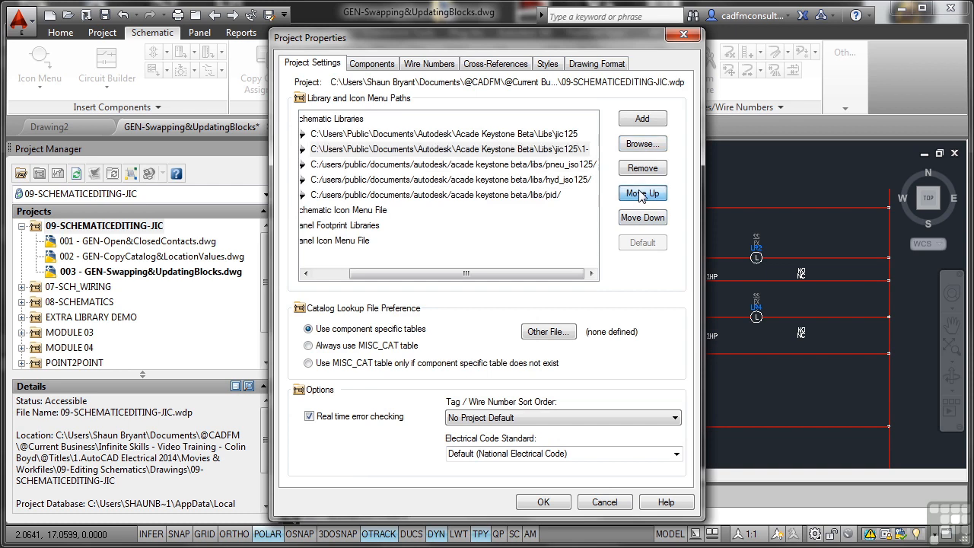
left_click(543, 503)
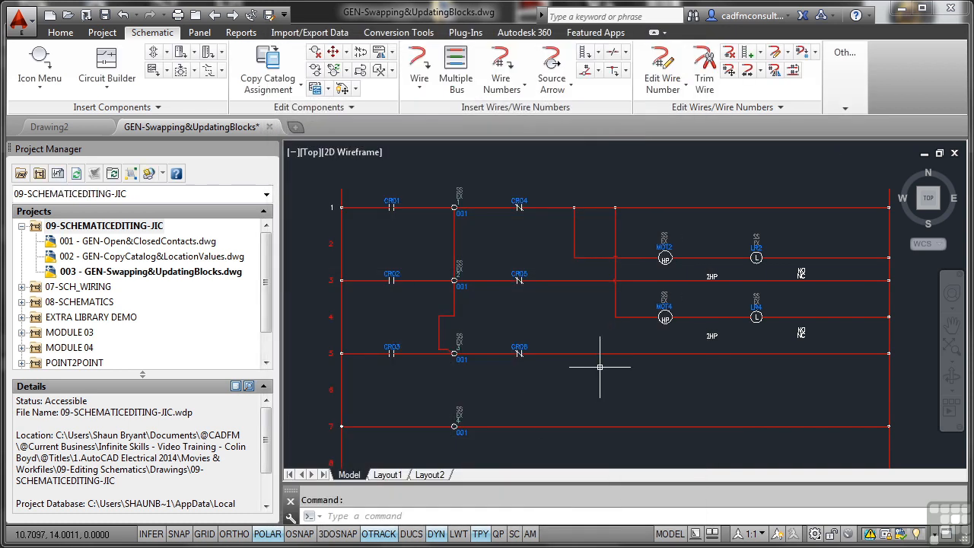